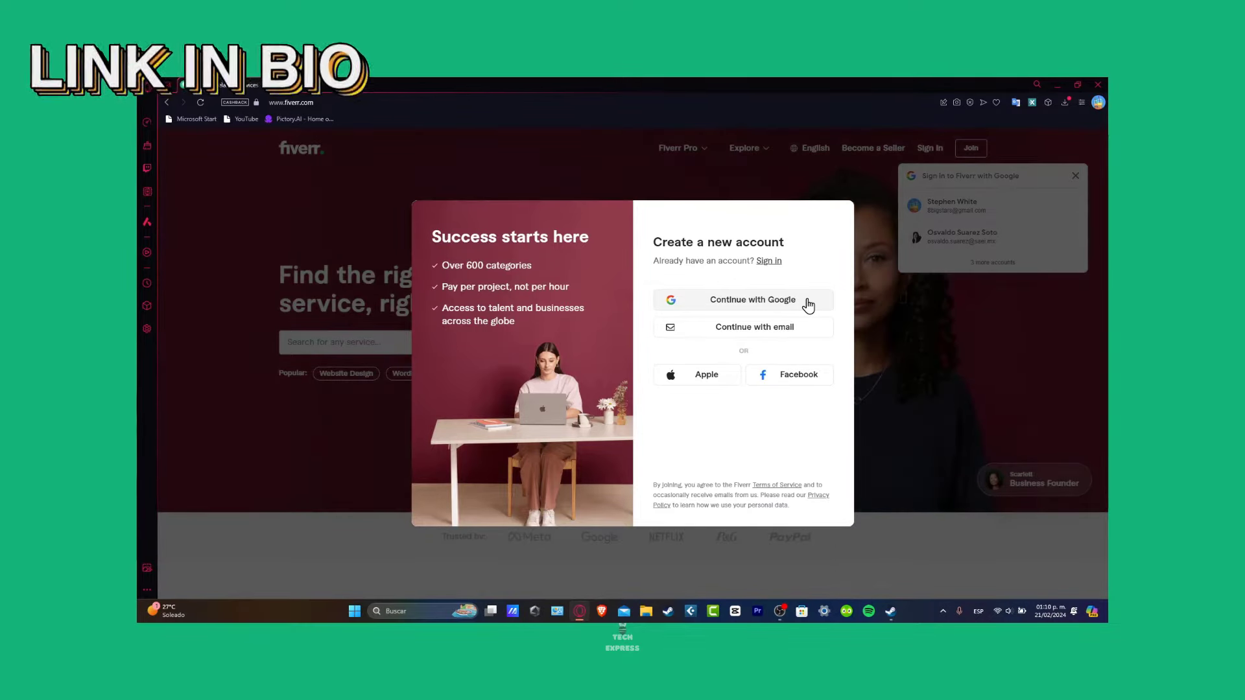
# Choose Continue with Google on the Create a new account dialog
pyautogui.click(808, 304)
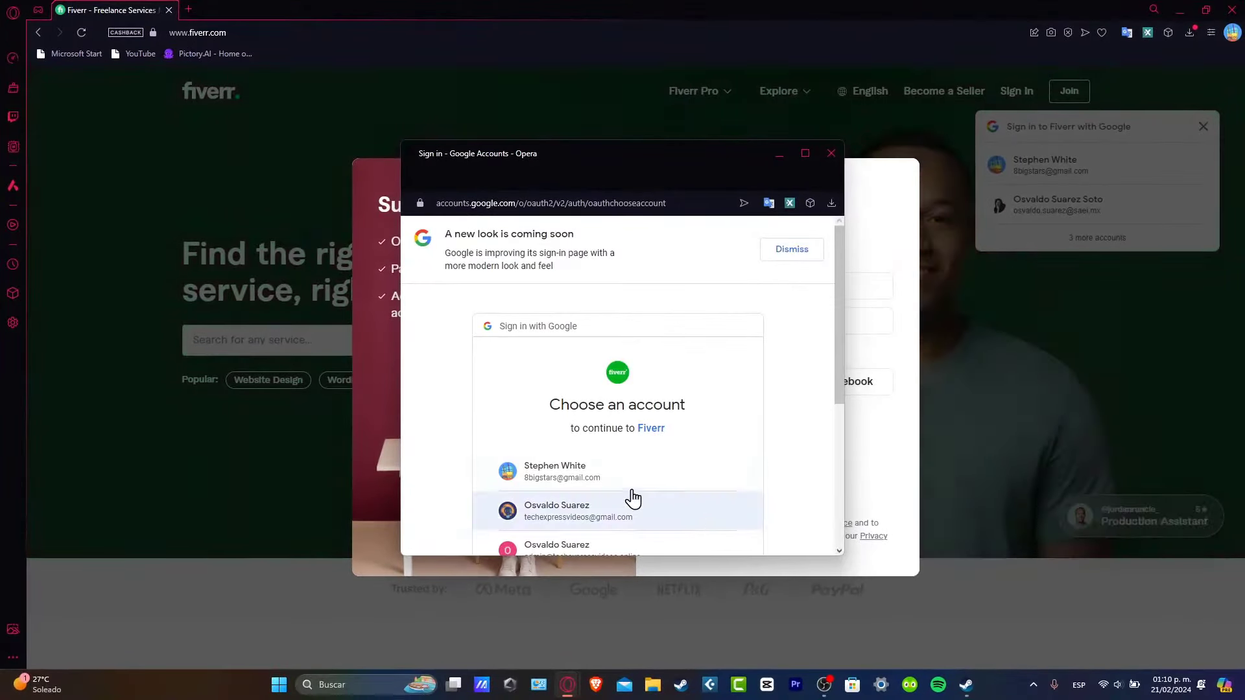
pyautogui.scroll(-1, 631, 496)
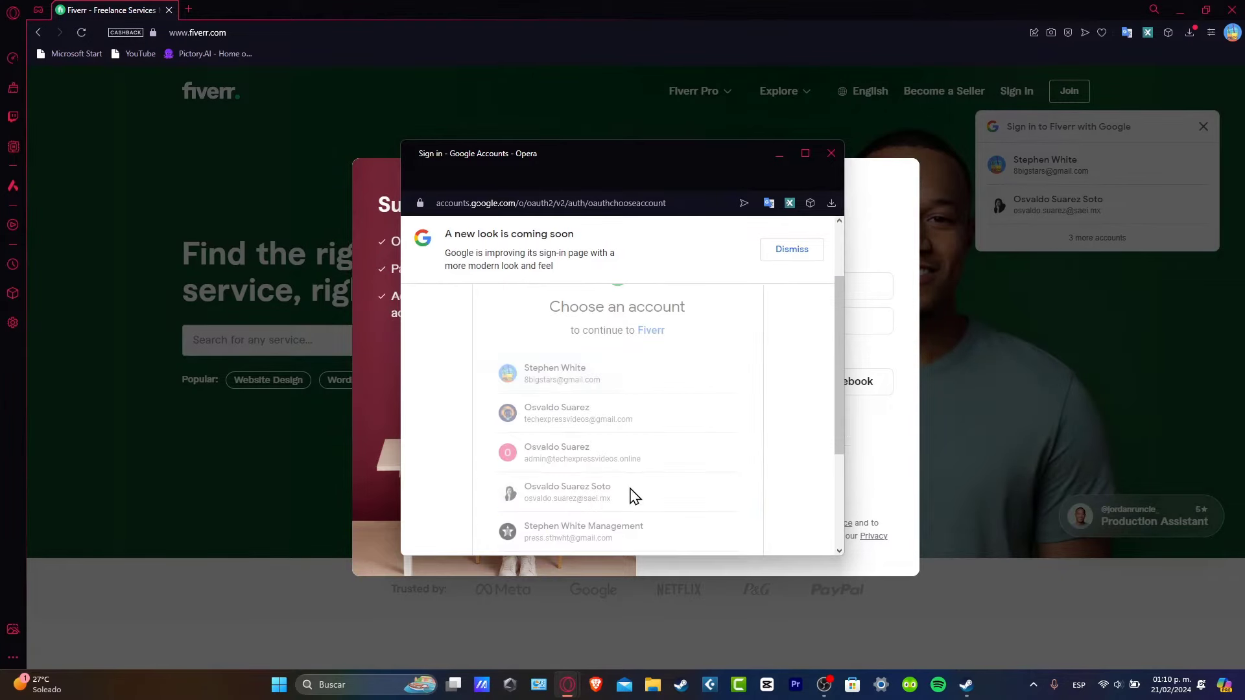
# Sign in with the chosen Google account and go to Settings from the profile menu
pyautogui.click(635, 494)
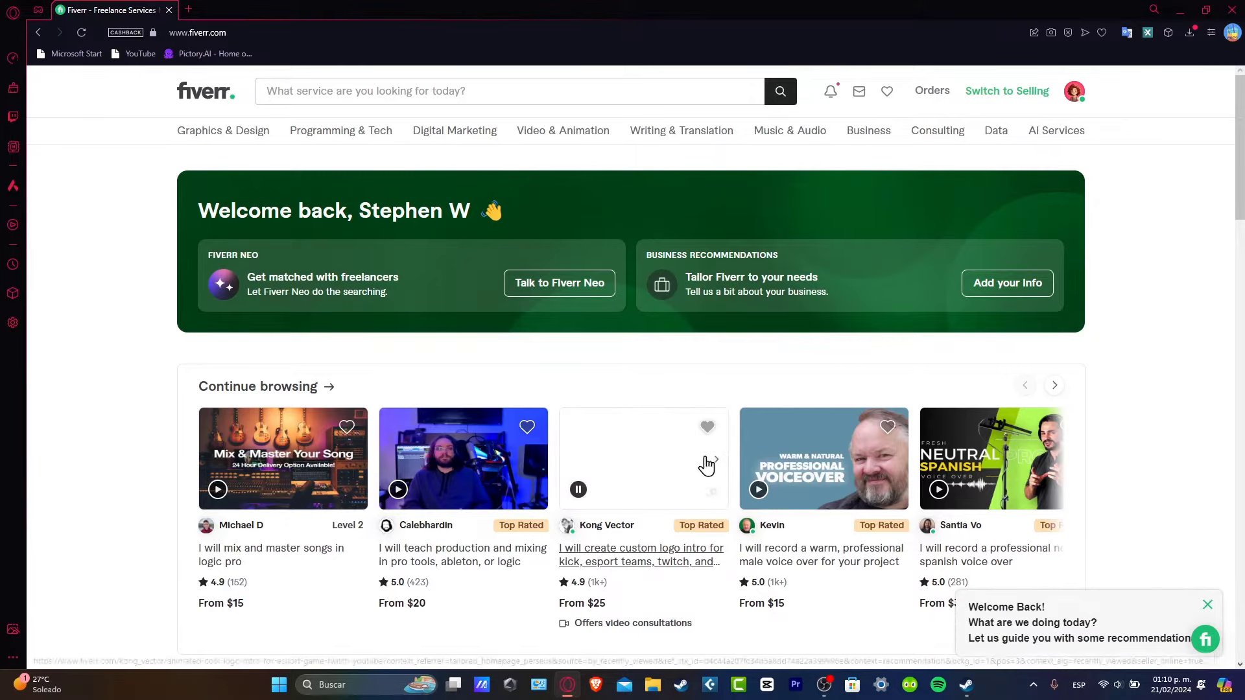
pyautogui.click(1078, 95)
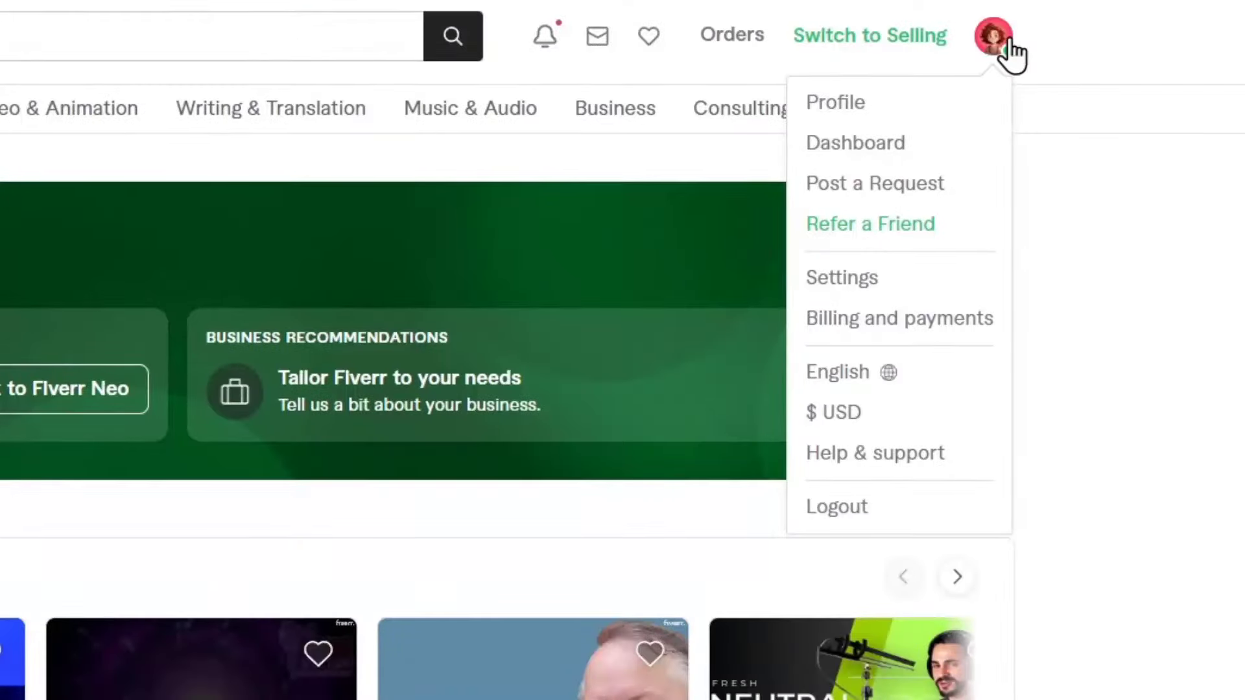
pyautogui.click(854, 277)
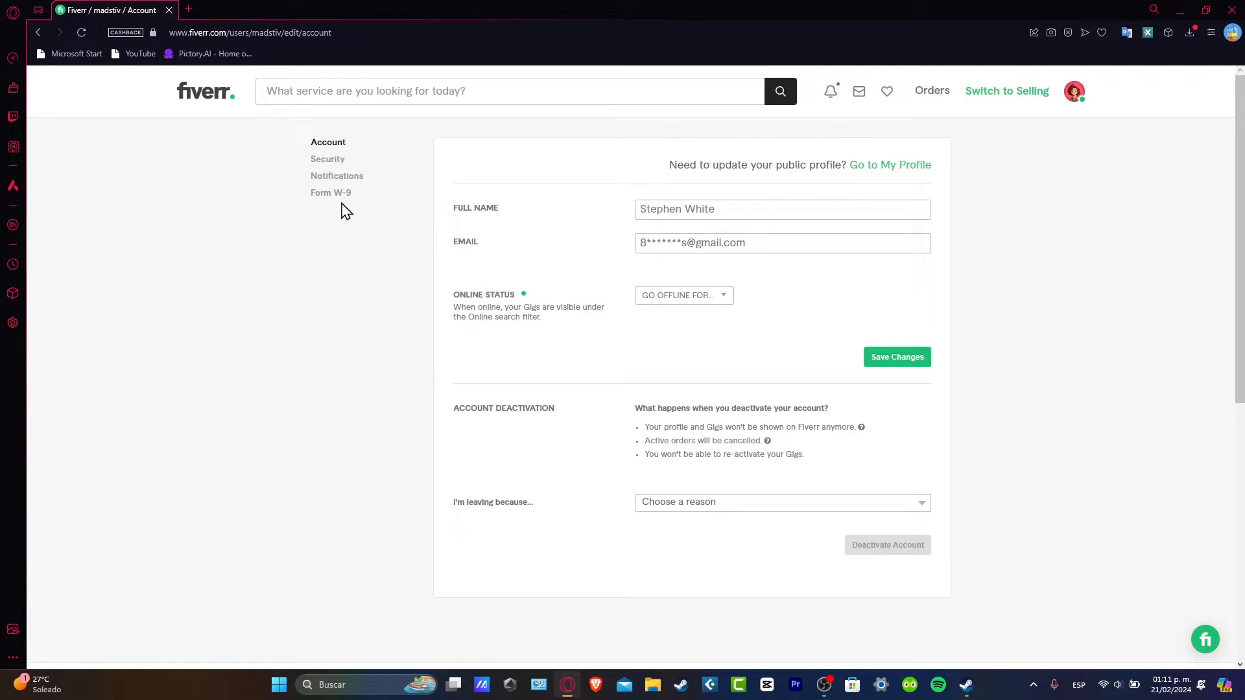
# Go to Billing and payments from the profile menu
pyautogui.click(1074, 91)
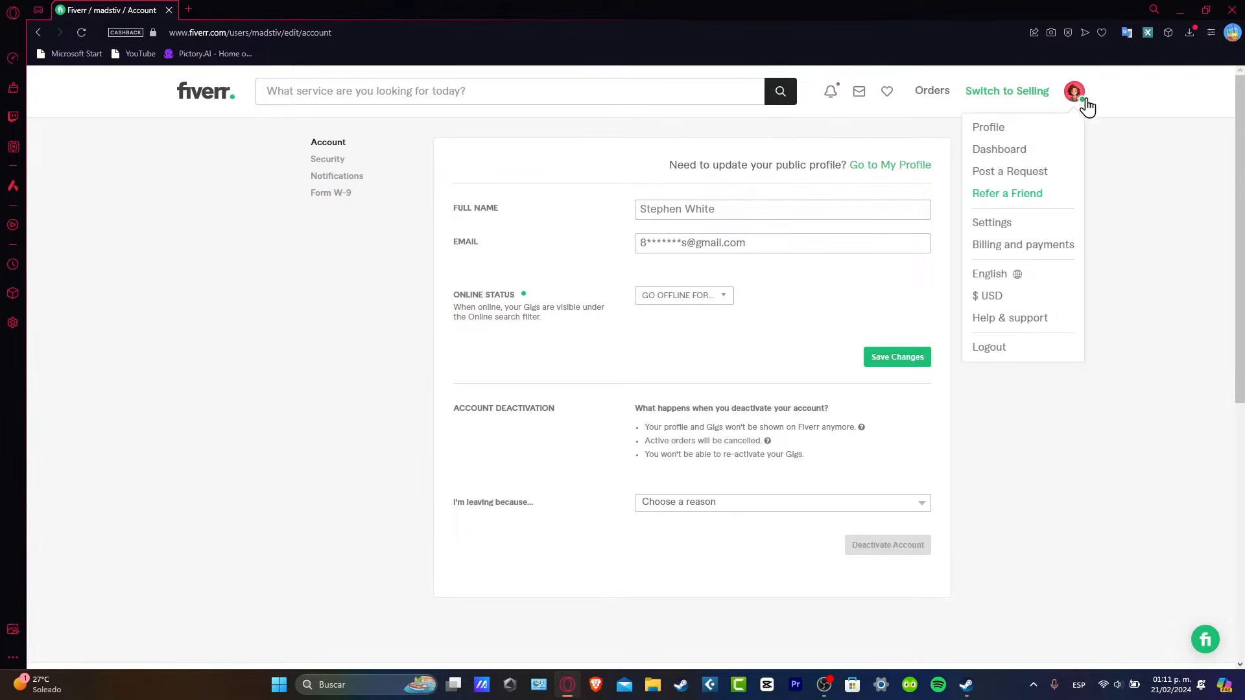
pyautogui.click(1013, 252)
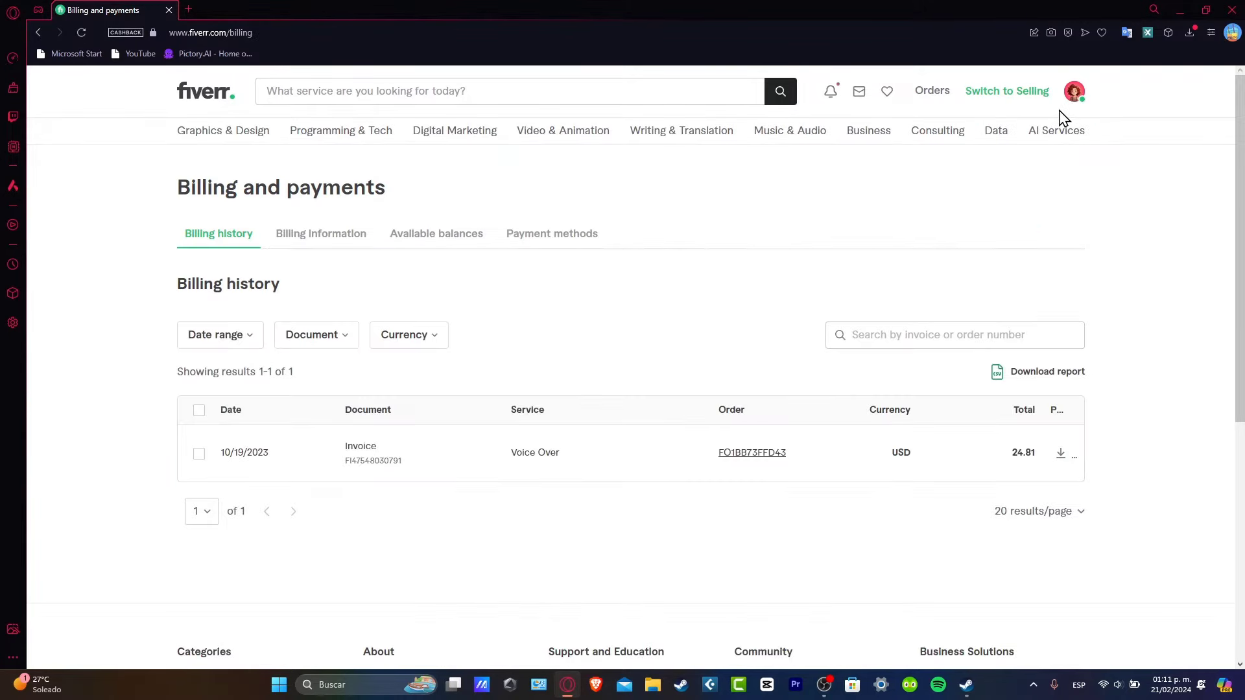
# Show the Payment methods tab and start adding a new payment method
pyautogui.click(1075, 92)
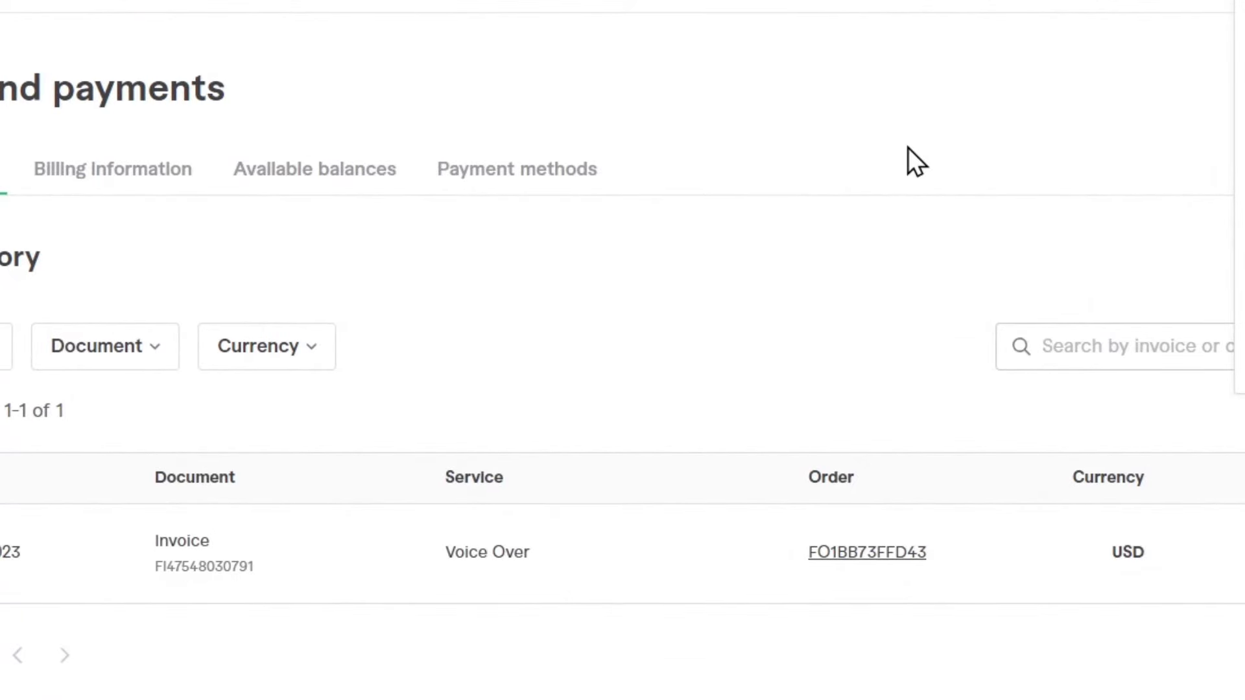
pyautogui.click(585, 173)
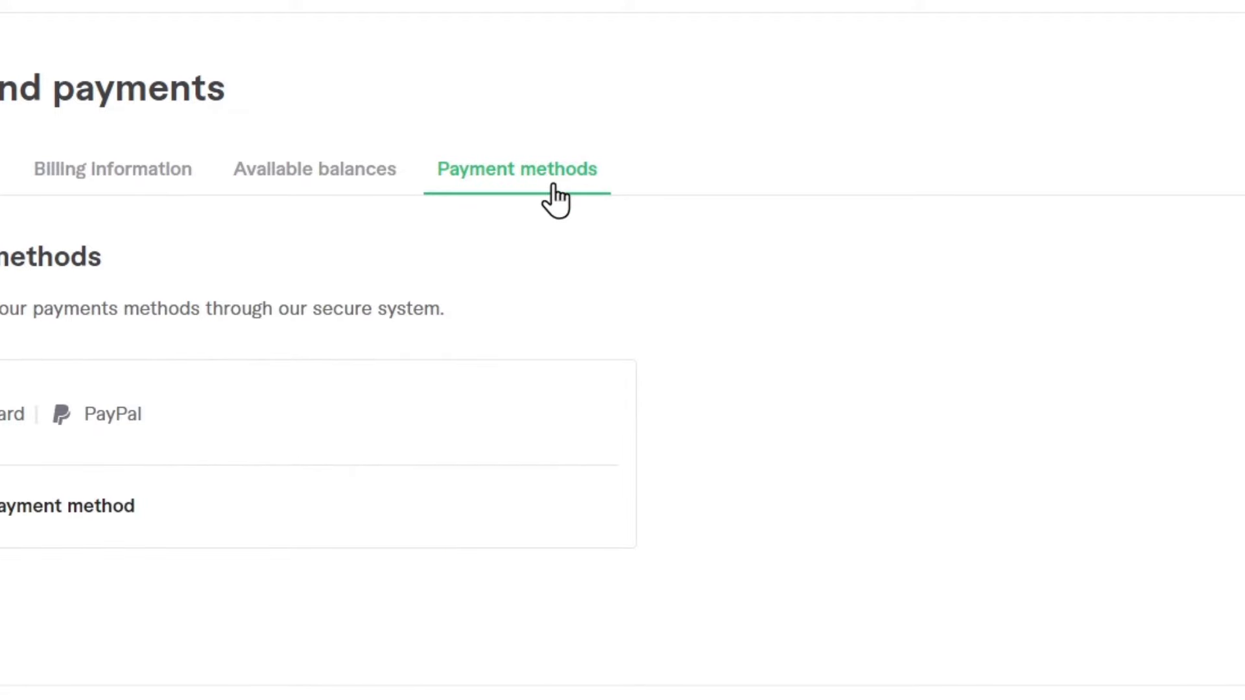
pyautogui.click(85, 506)
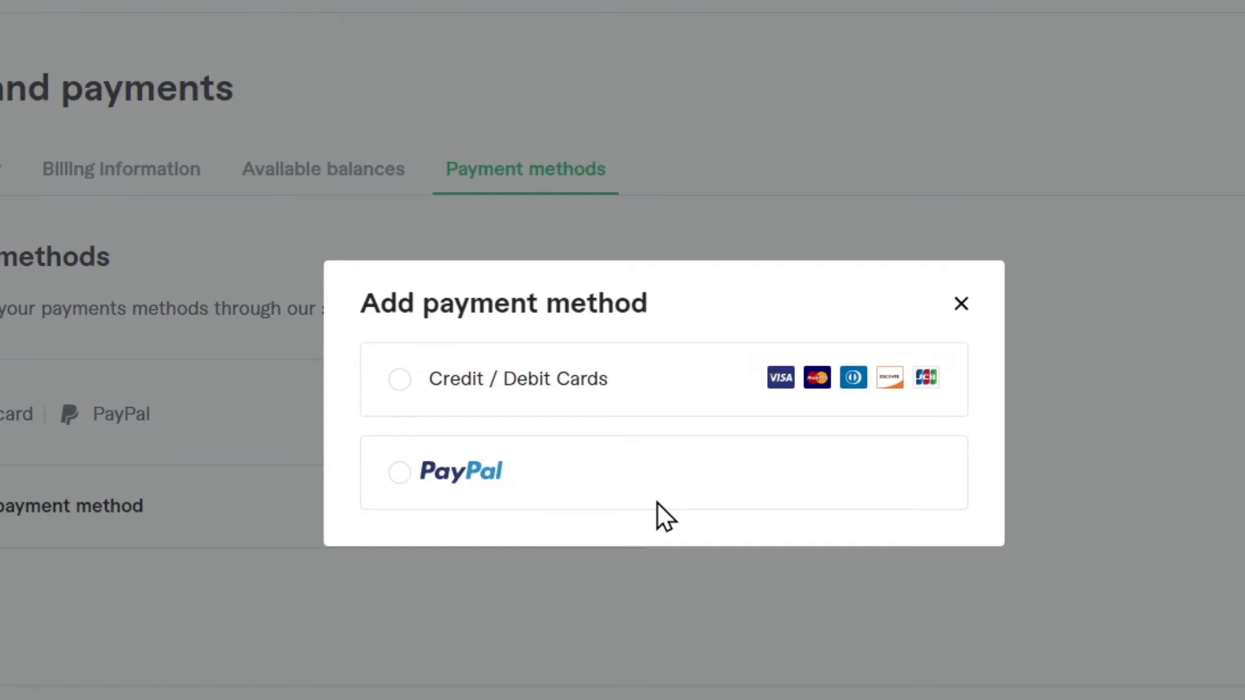
# Choose PayPal, then agree in the PayPal window to save it for fiverr.com payments
pyautogui.click(657, 503)
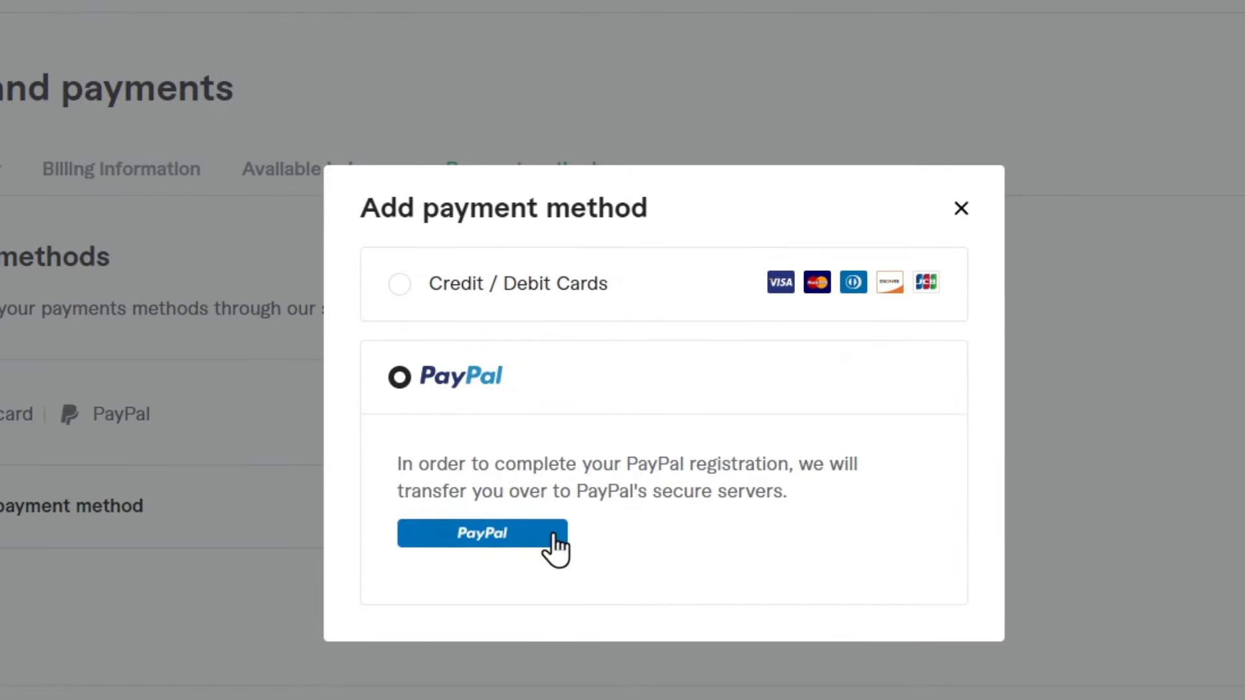
pyautogui.click(533, 533)
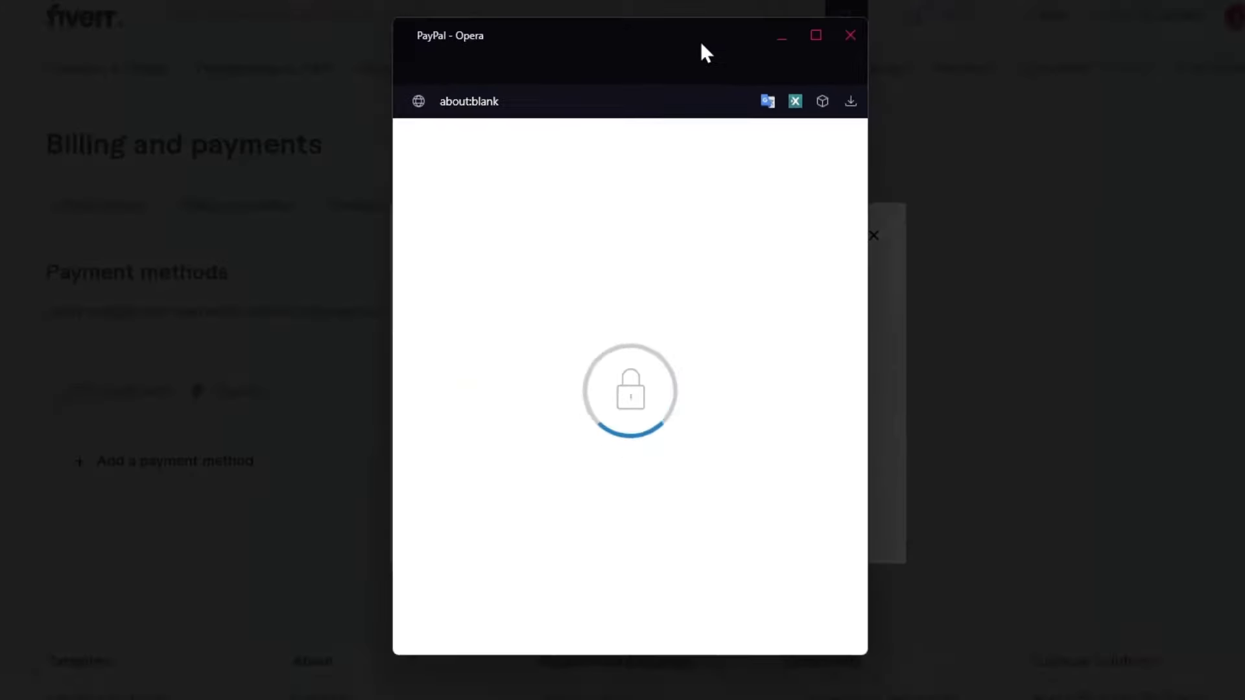
pyautogui.moveTo(704, 48); pyautogui.dragTo(1059, 111)
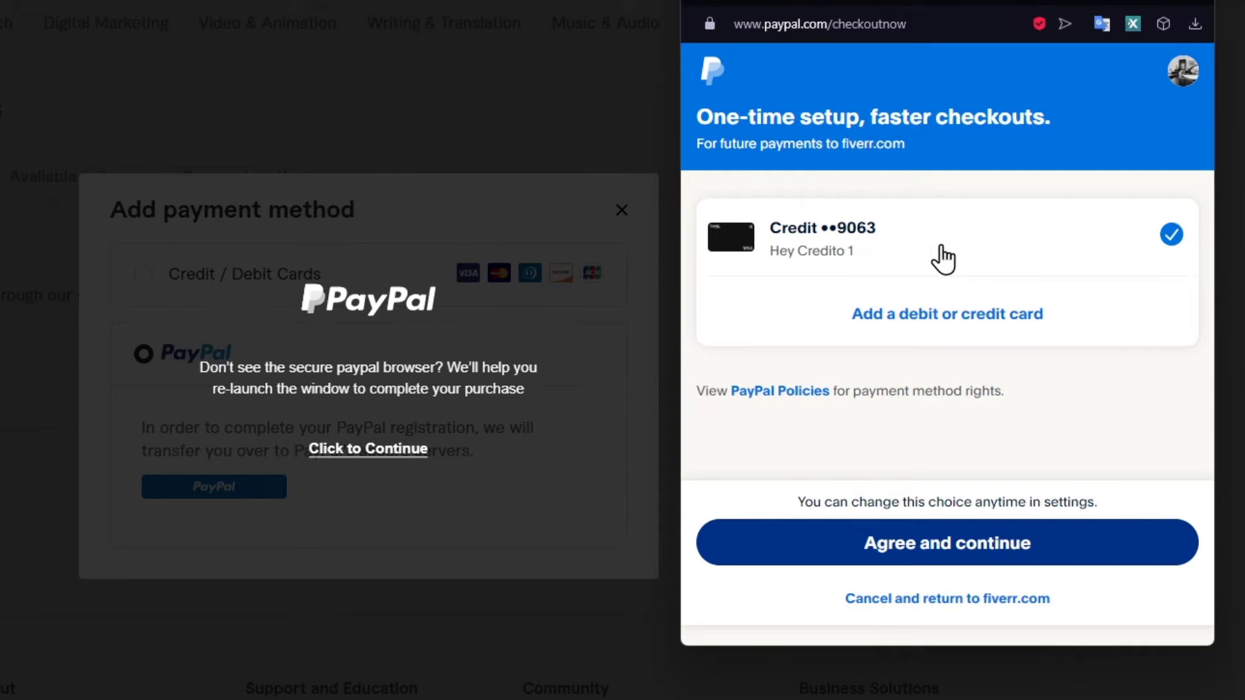
pyautogui.click(1022, 543)
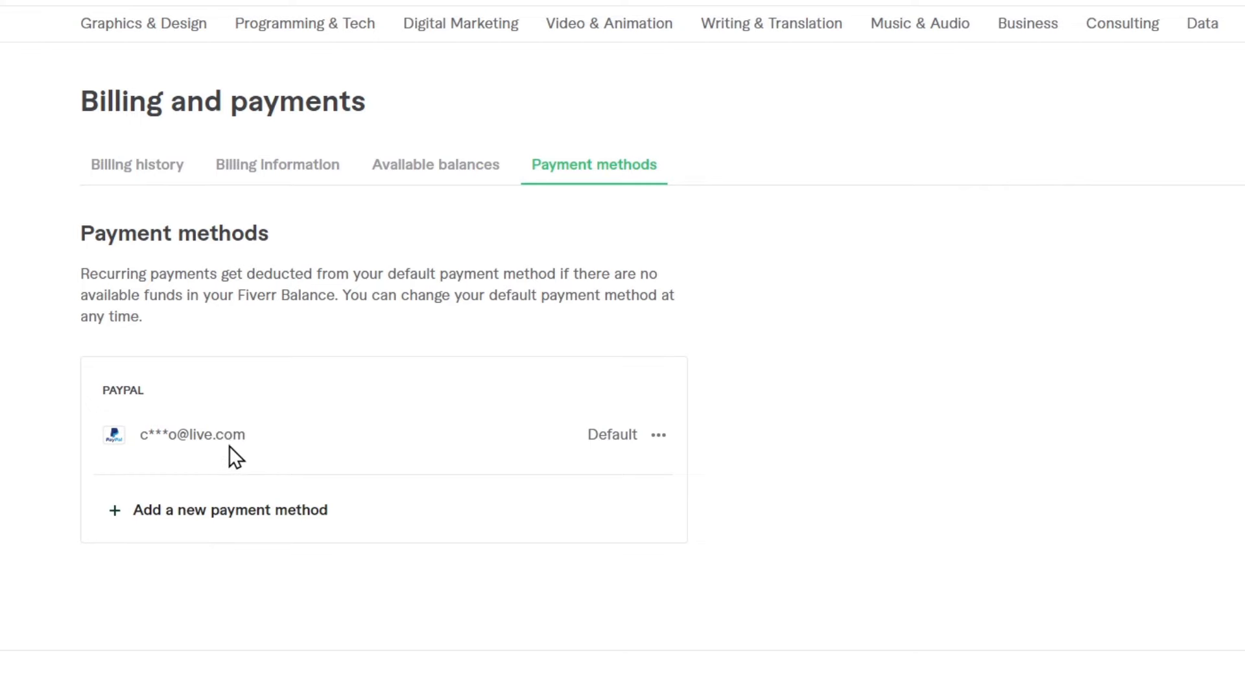
# Review the PayPal entry's options without removing it, then go to the Digital Marketing category
pyautogui.moveTo(217, 439); pyautogui.dragTo(122, 439)
pyautogui.click(389, 435)
pyautogui.click(656, 435)
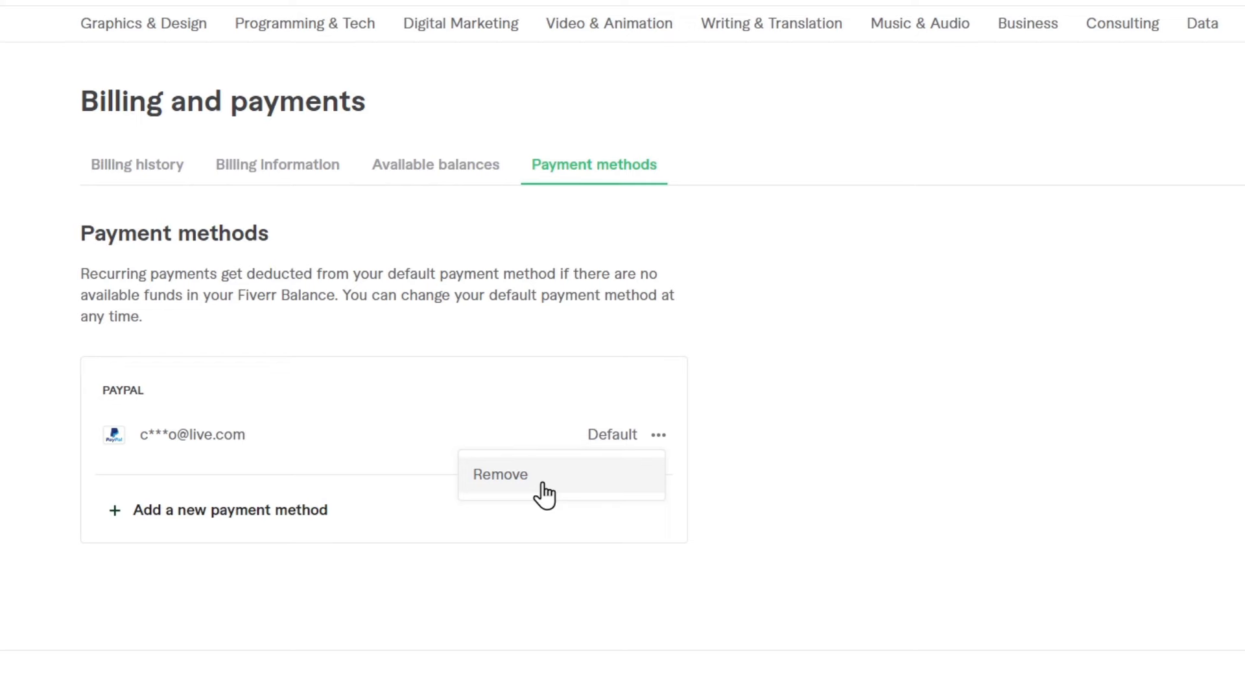
pyautogui.click(339, 429)
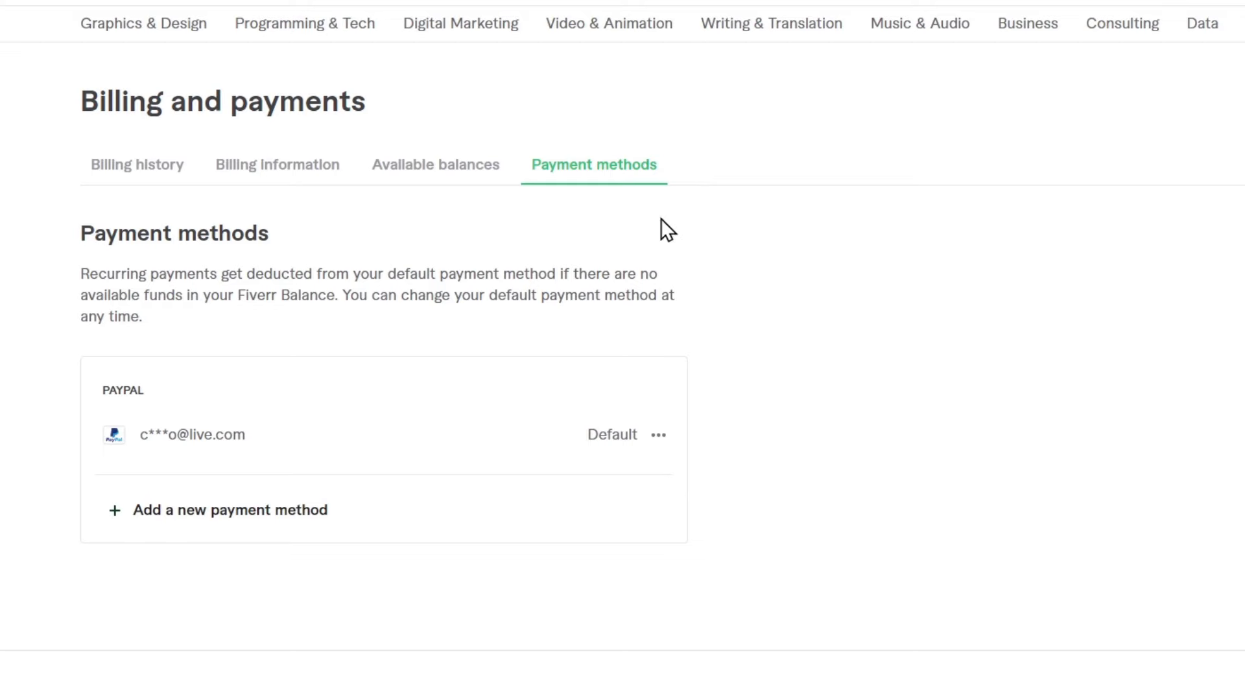
pyautogui.click(483, 27)
pyautogui.scroll(-6, 739, 272)
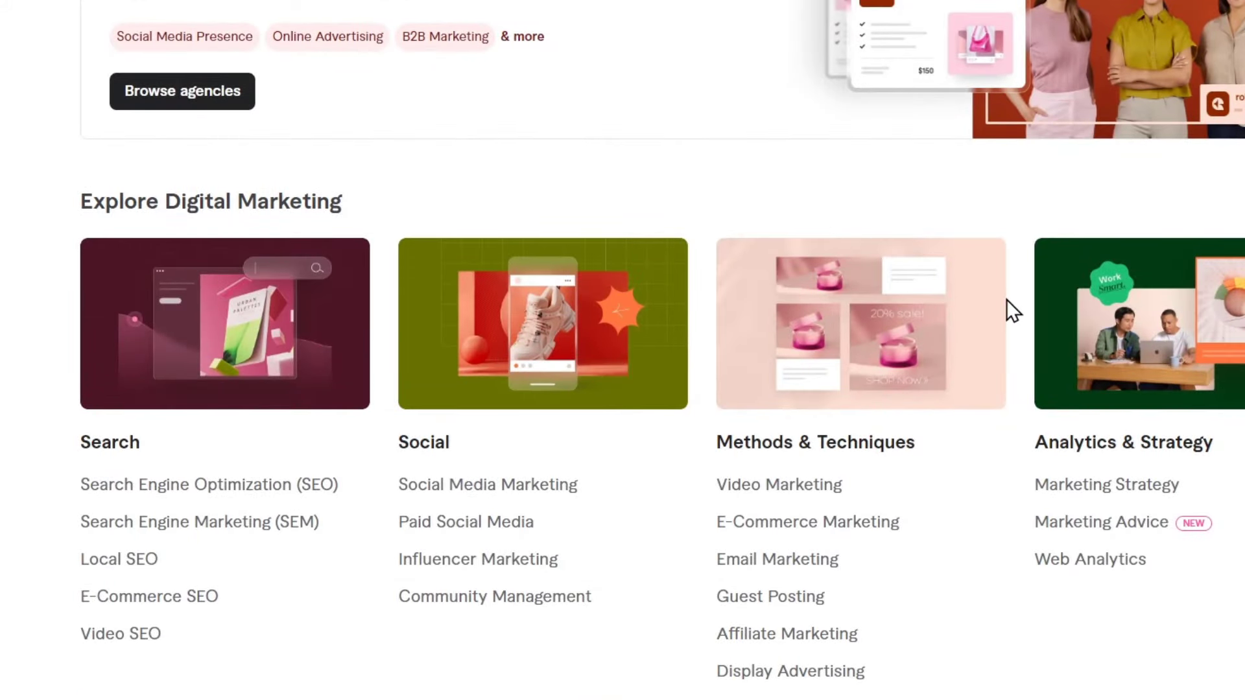
pyautogui.scroll(3, 1007, 300)
pyautogui.scroll(2, 1007, 300)
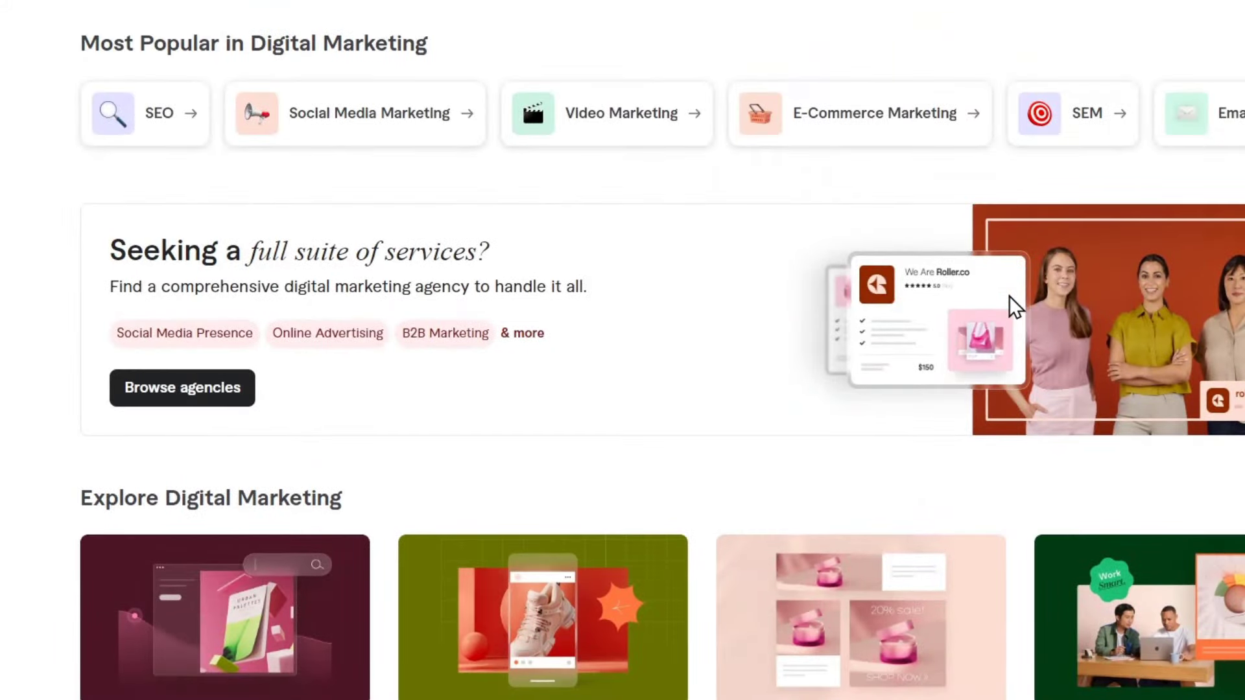
pyautogui.scroll(-3, 1011, 116)
pyautogui.scroll(-5, 1041, 195)
pyautogui.scroll(-2, 1042, 204)
pyautogui.scroll(-6, 1044, 205)
pyautogui.scroll(-3, 1043, 205)
pyautogui.scroll(-4, 1043, 205)
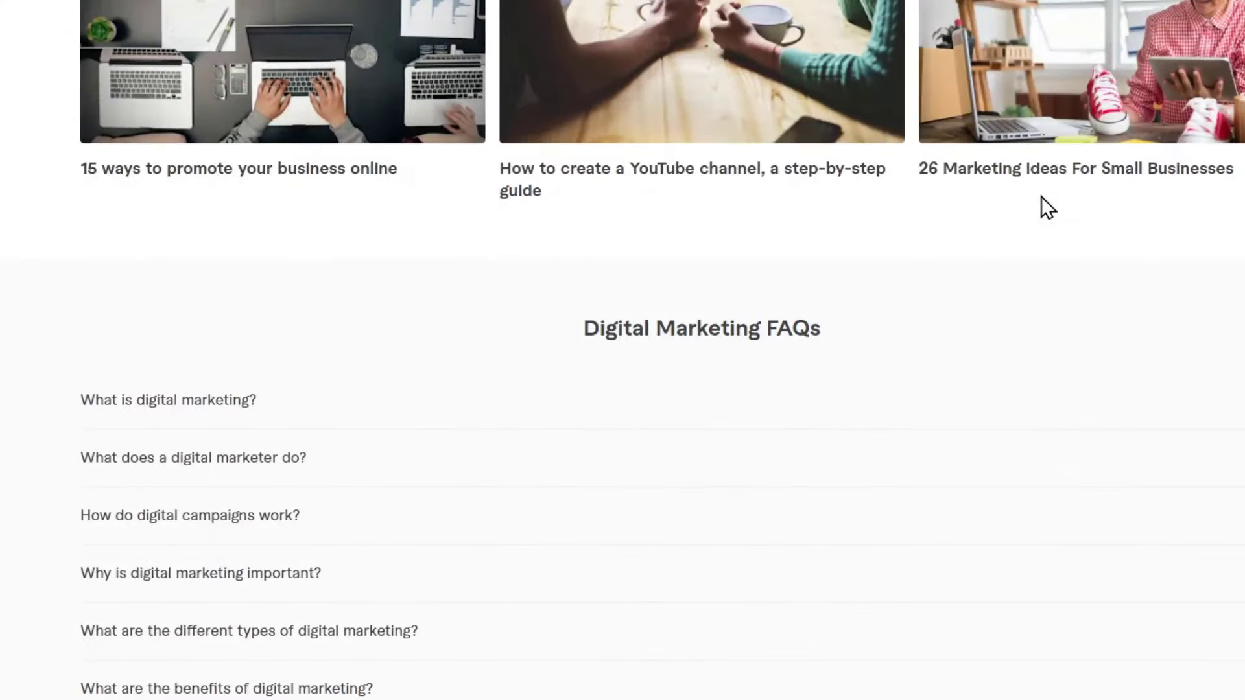